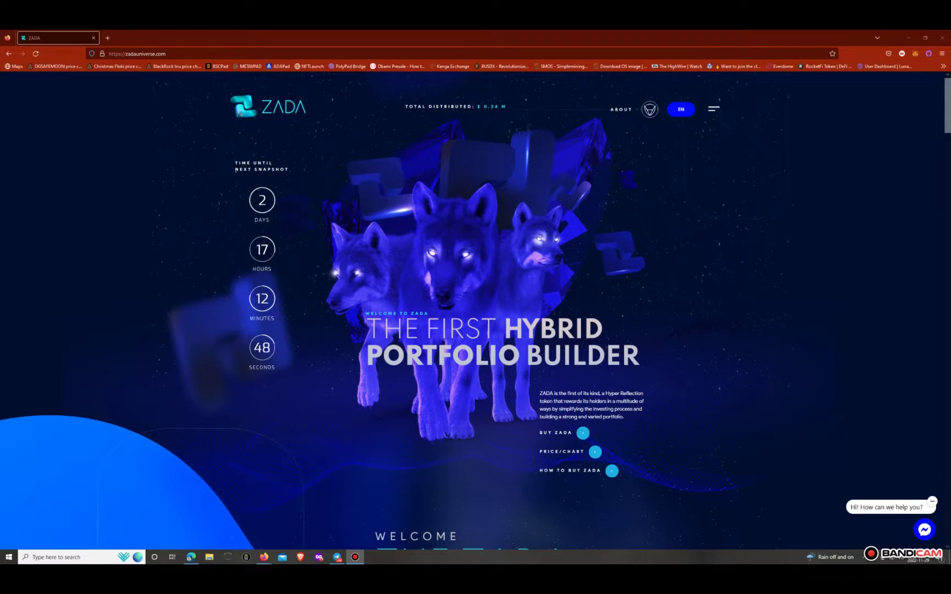
{"action": "scroll", "coordinate": [475, 312], "scroll_direction": "down", "scroll_amount": 1}
{"action": "scroll", "coordinate": [476, 312], "scroll_direction": "down", "scroll_amount": 2}
{"action": "scroll", "coordinate": [476, 312], "scroll_direction": "down", "scroll_amount": 2}
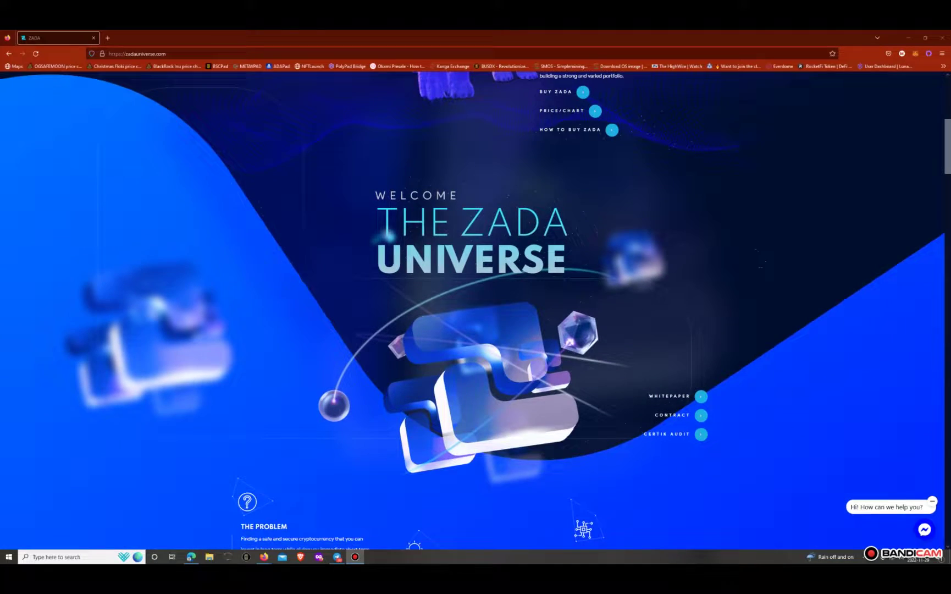
{"action": "scroll", "coordinate": [476, 312], "scroll_direction": "down", "scroll_amount": 2}
{"action": "scroll", "coordinate": [475, 311], "scroll_direction": "down", "scroll_amount": 3}
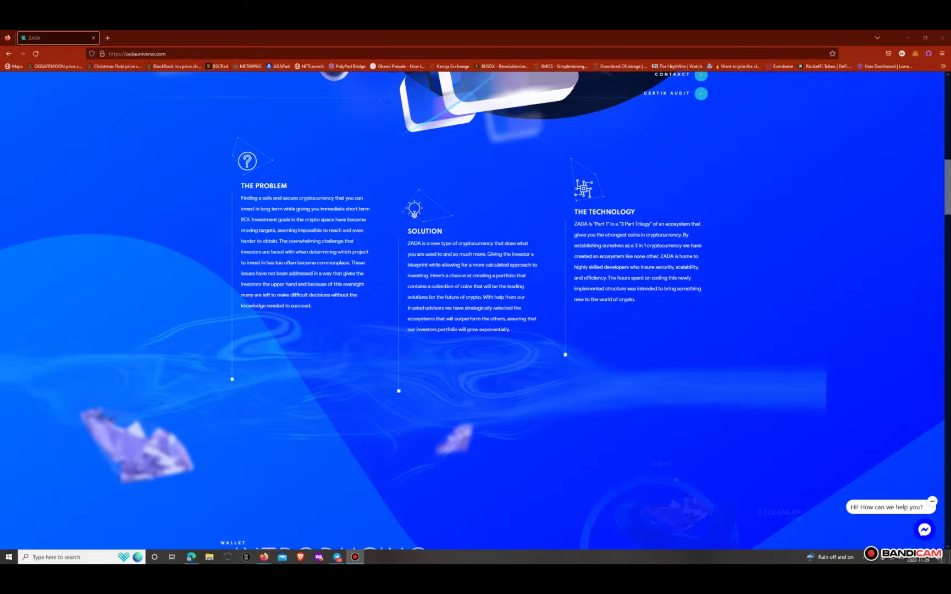
{"action": "scroll", "coordinate": [476, 310], "scroll_direction": "down", "scroll_amount": 2}
{"action": "scroll", "coordinate": [476, 310], "scroll_direction": "down", "scroll_amount": 2}
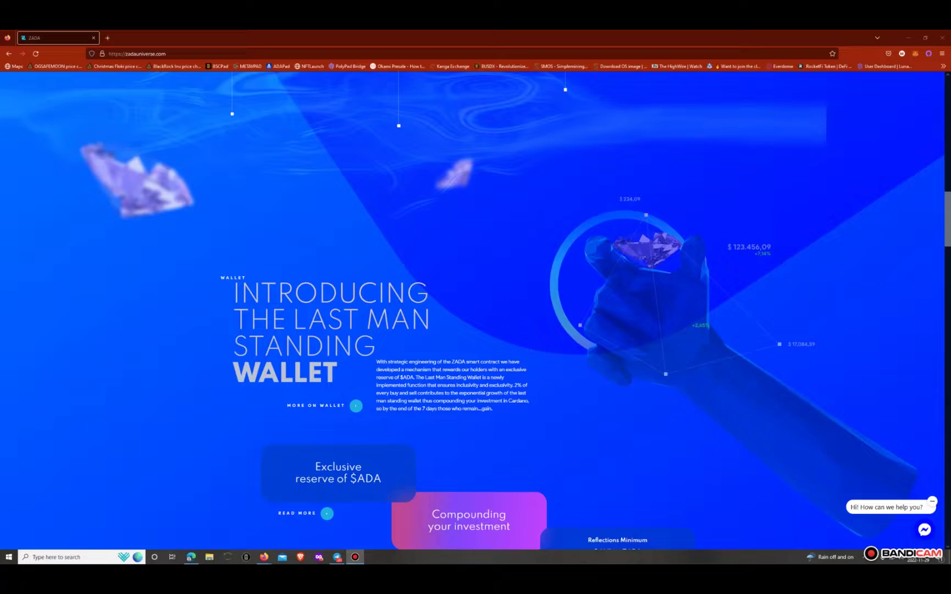
{"action": "scroll", "coordinate": [475, 310], "scroll_direction": "down", "scroll_amount": 2}
{"action": "scroll", "coordinate": [476, 310], "scroll_direction": "down", "scroll_amount": 2}
{"action": "scroll", "coordinate": [475, 310], "scroll_direction": "down", "scroll_amount": 2}
{"action": "scroll", "coordinate": [476, 310], "scroll_direction": "down", "scroll_amount": 3}
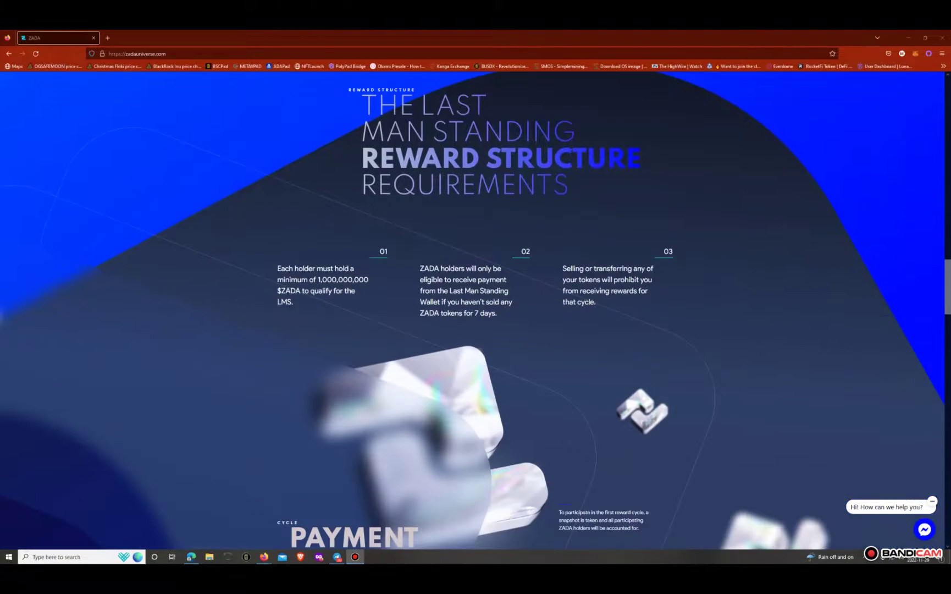
{"action": "scroll", "coordinate": [475, 311], "scroll_direction": "down", "scroll_amount": 3}
{"action": "scroll", "coordinate": [476, 310], "scroll_direction": "up", "scroll_amount": 3}
{"action": "scroll", "coordinate": [475, 310], "scroll_direction": "up", "scroll_amount": 3}
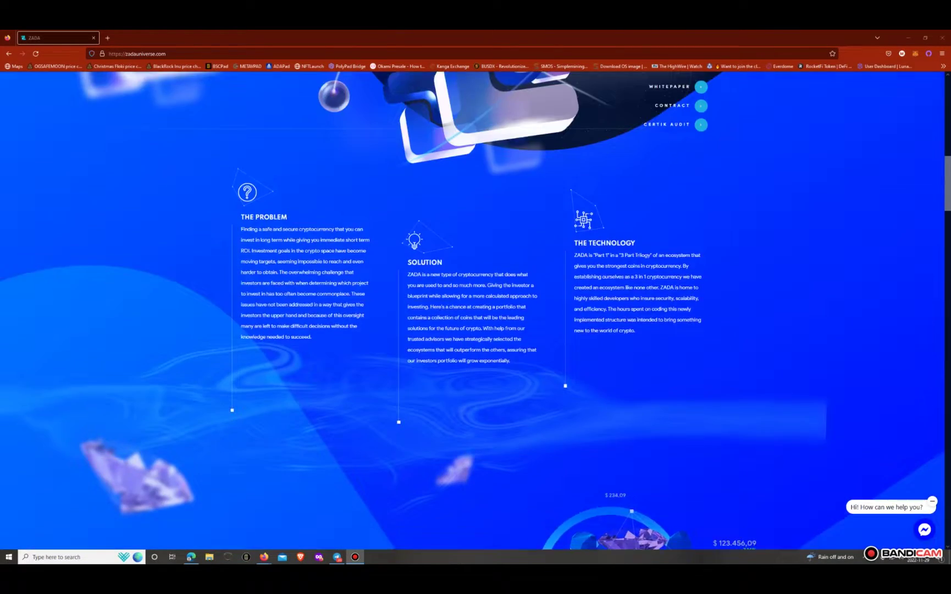
{"action": "scroll", "coordinate": [476, 310], "scroll_direction": "up", "scroll_amount": 3}
{"action": "scroll", "coordinate": [475, 310], "scroll_direction": "up", "scroll_amount": 2}
{"action": "scroll", "coordinate": [476, 310], "scroll_direction": "up", "scroll_amount": 2}
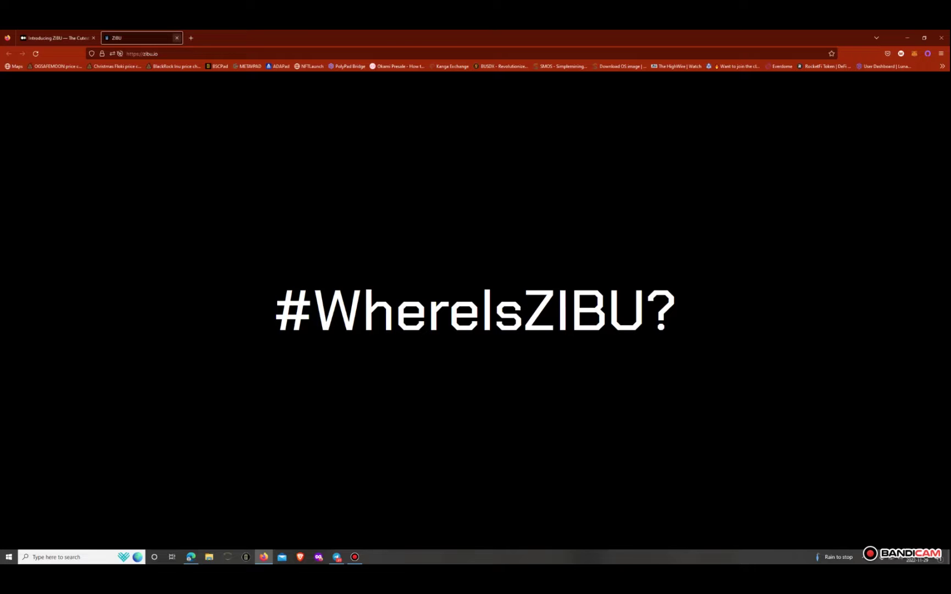
- Close the ZIBU website tab and return to Telegram's ZIBU Announcements pinned messages
{"action": "left_click", "coordinate": [177, 38]}
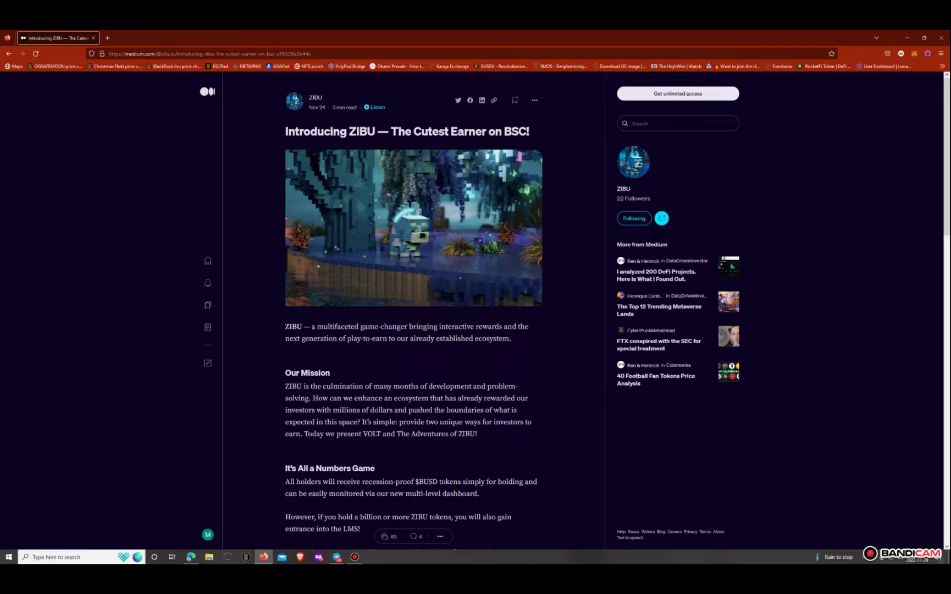
{"action": "key", "text": "alt+Tab"}
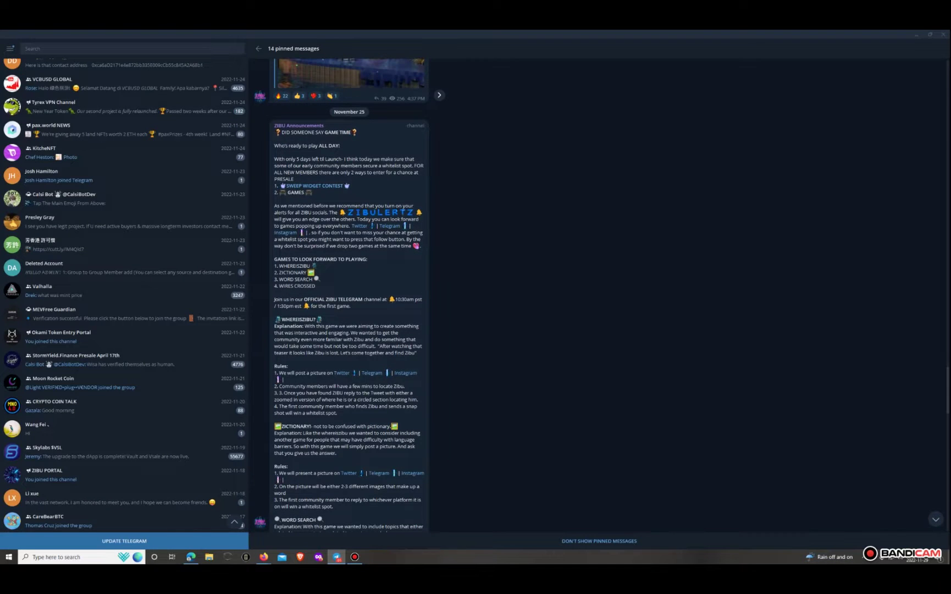
{"action": "scroll", "coordinate": [349, 297], "scroll_direction": "down", "scroll_amount": 2}
{"action": "scroll", "coordinate": [349, 297], "scroll_direction": "down", "scroll_amount": 2}
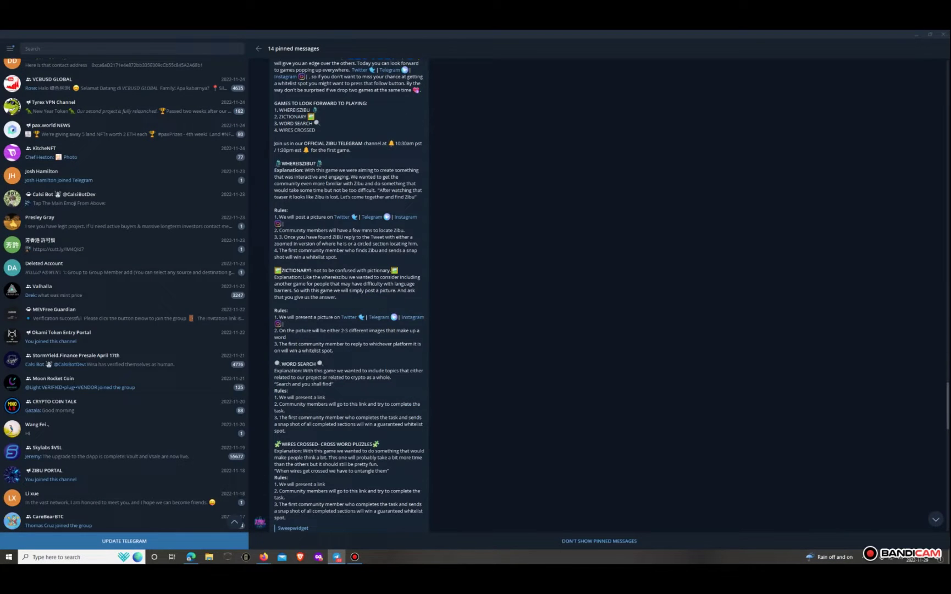
{"action": "scroll", "coordinate": [349, 296], "scroll_direction": "up", "scroll_amount": 3}
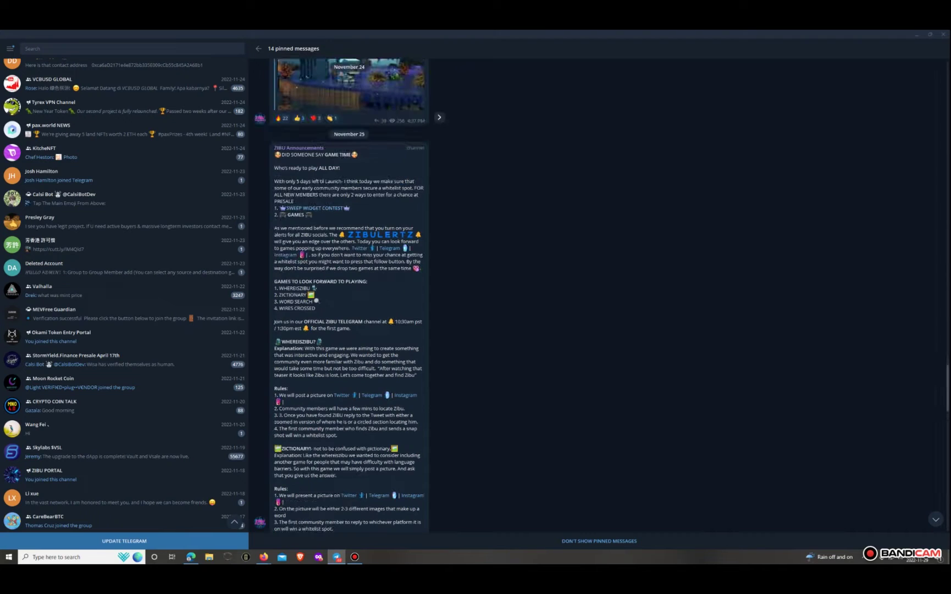
{"action": "scroll", "coordinate": [349, 297], "scroll_direction": "up", "scroll_amount": 2}
{"action": "scroll", "coordinate": [349, 297], "scroll_direction": "up", "scroll_amount": 1}
{"action": "scroll", "coordinate": [349, 296], "scroll_direction": "up", "scroll_amount": 2}
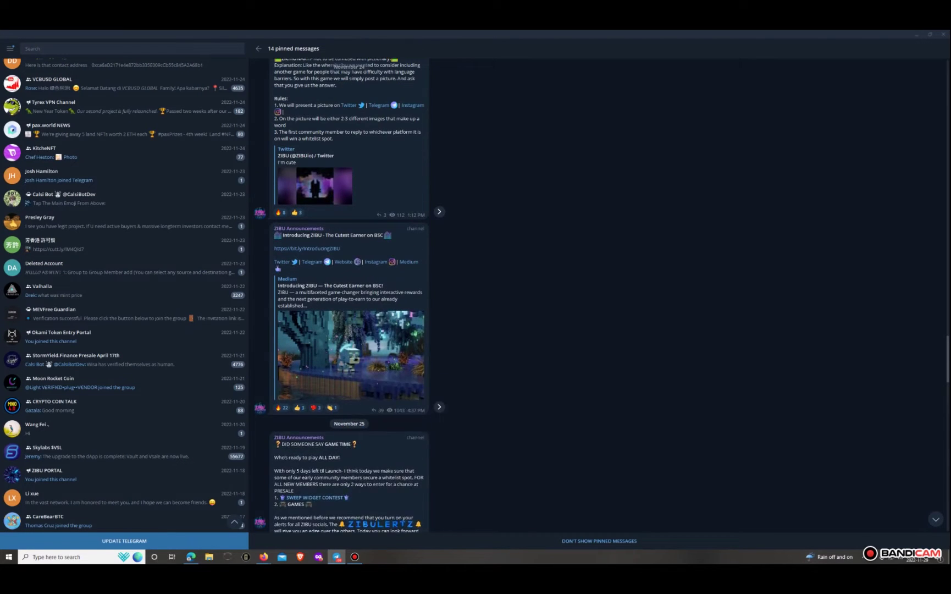
{"action": "scroll", "coordinate": [349, 297], "scroll_direction": "down", "scroll_amount": 1}
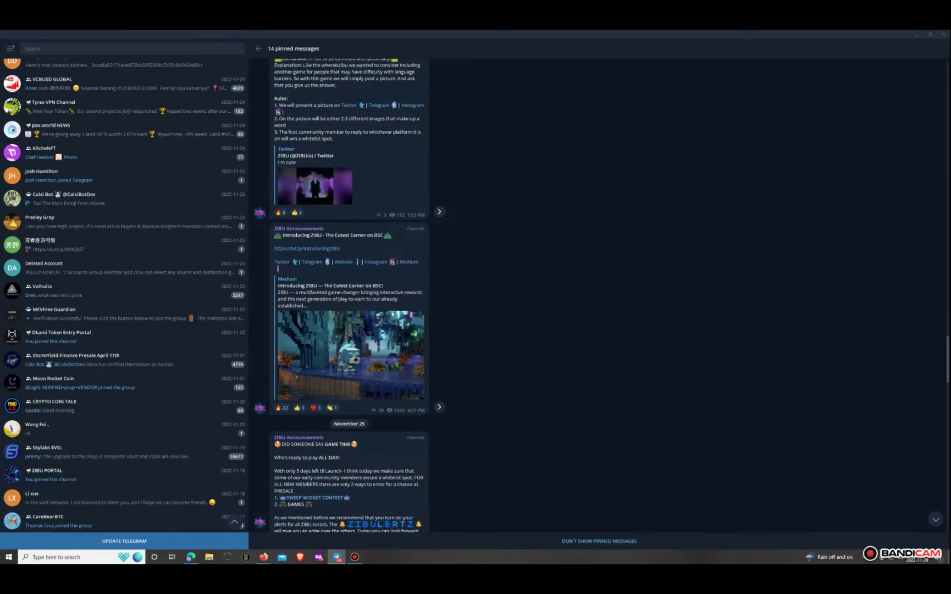
{"action": "scroll", "coordinate": [349, 297], "scroll_direction": "down", "scroll_amount": 1}
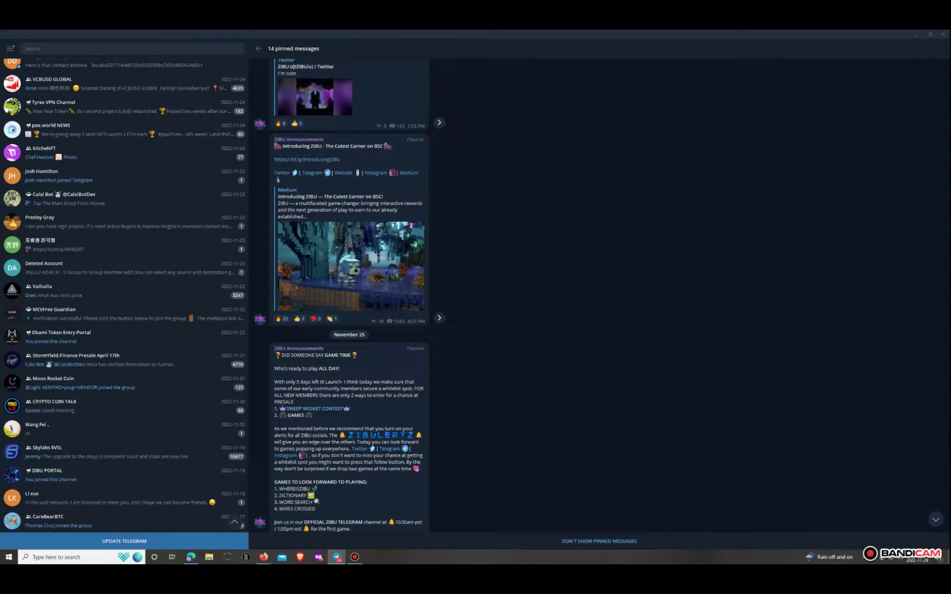
- Follow the Medium link in the pinned ZIBU announcement, confirming the Open this link? prompt
{"action": "left_click", "coordinate": [408, 172]}
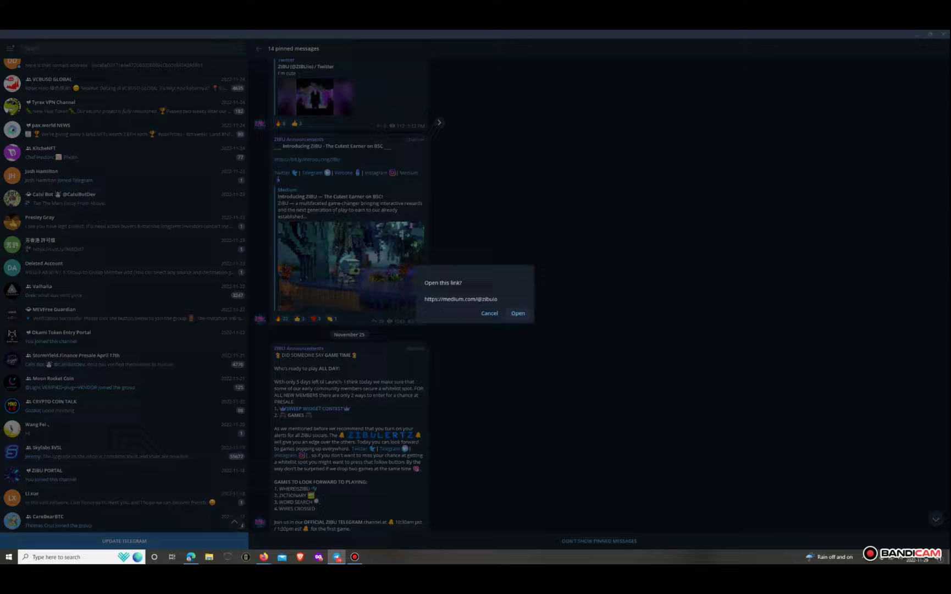
{"action": "key", "text": "Return"}
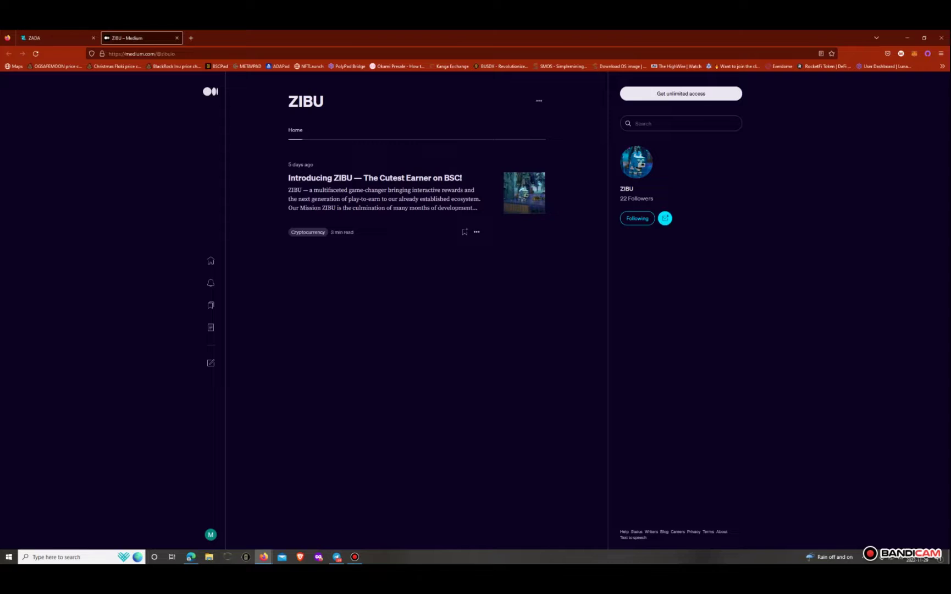
- Open the 'Introducing ZIBU' article and view its header image full-size, then close it
{"action": "left_click", "coordinate": [375, 178]}
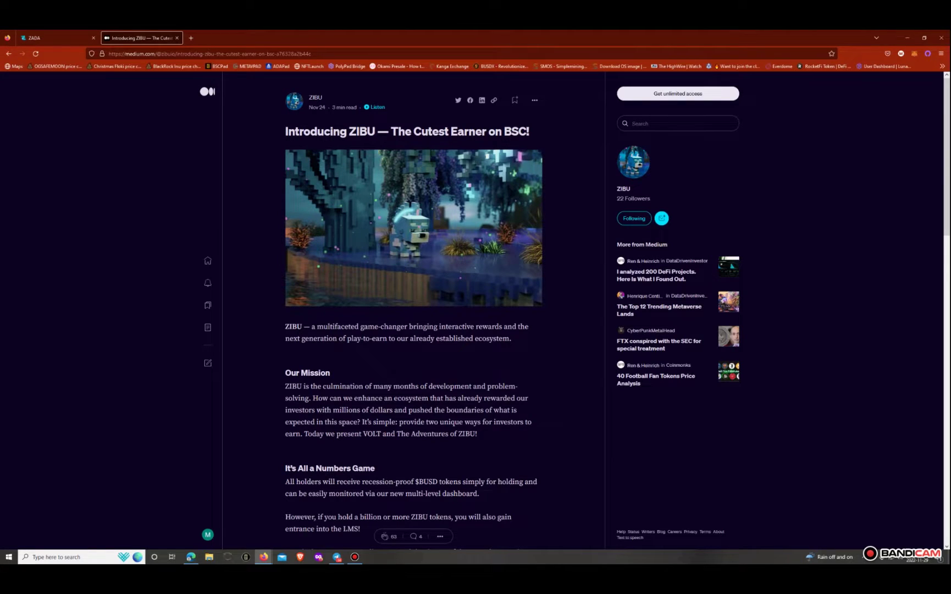
{"action": "scroll", "coordinate": [412, 311], "scroll_direction": "down", "scroll_amount": 2}
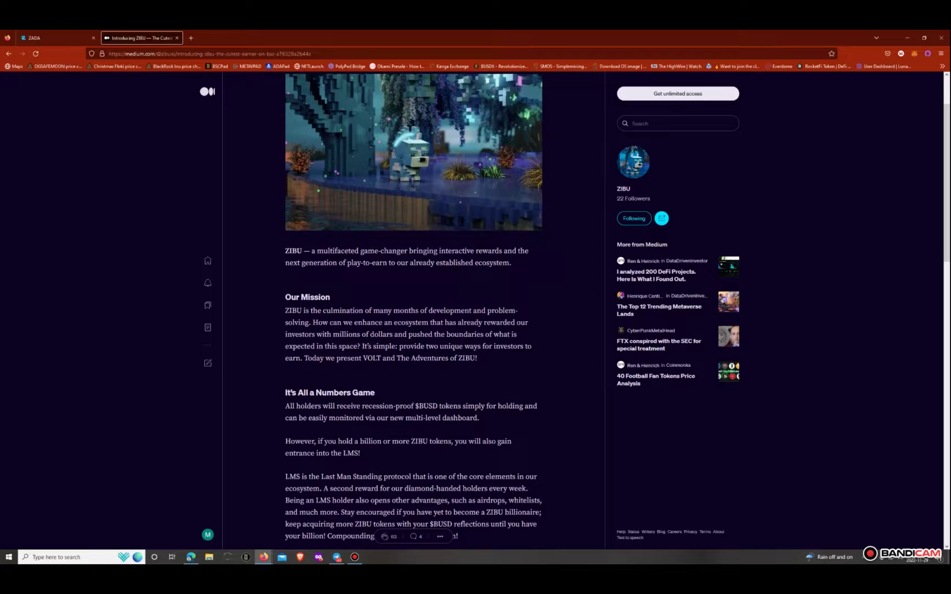
{"action": "scroll", "coordinate": [413, 312], "scroll_direction": "up", "scroll_amount": 2}
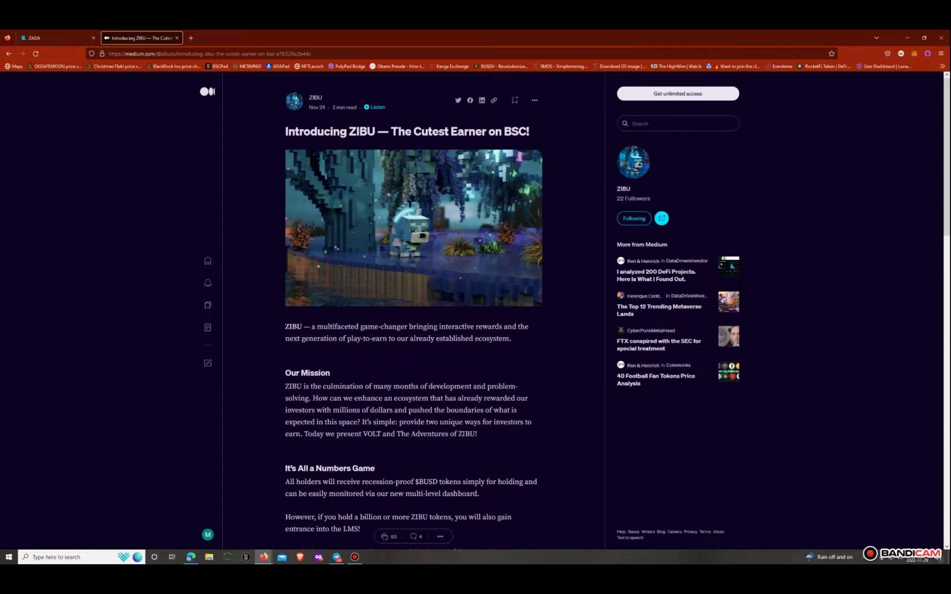
{"action": "left_click", "coordinate": [344, 270]}
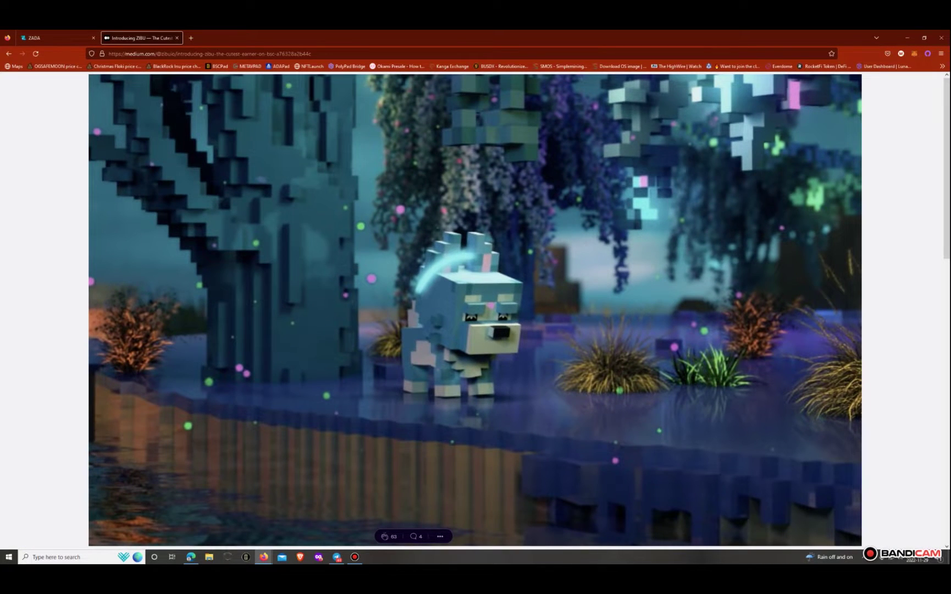
{"action": "key", "text": "Escape"}
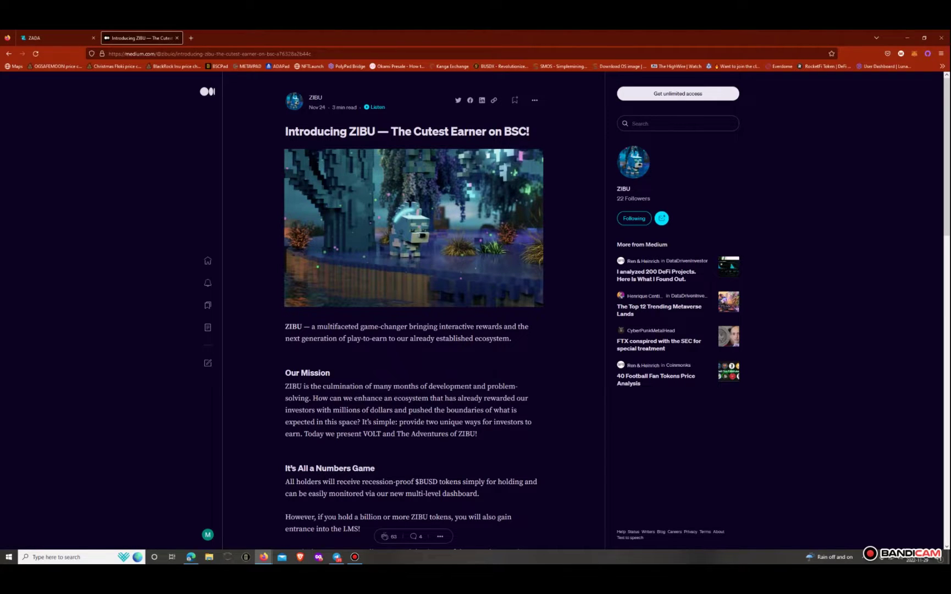
{"action": "scroll", "coordinate": [413, 312], "scroll_direction": "down", "scroll_amount": 3}
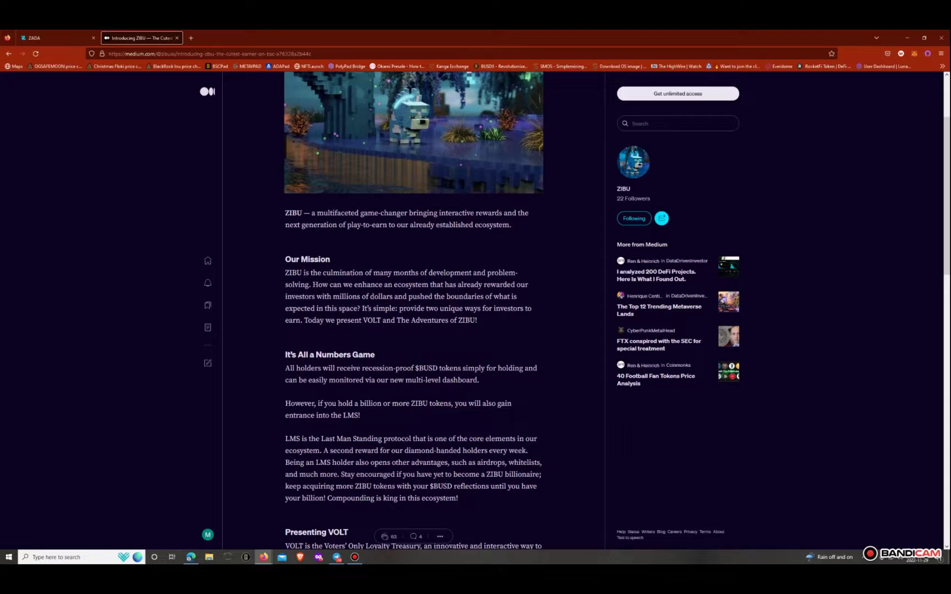
{"action": "scroll", "coordinate": [414, 311], "scroll_direction": "up", "scroll_amount": 2}
{"action": "scroll", "coordinate": [414, 312], "scroll_direction": "down", "scroll_amount": 1}
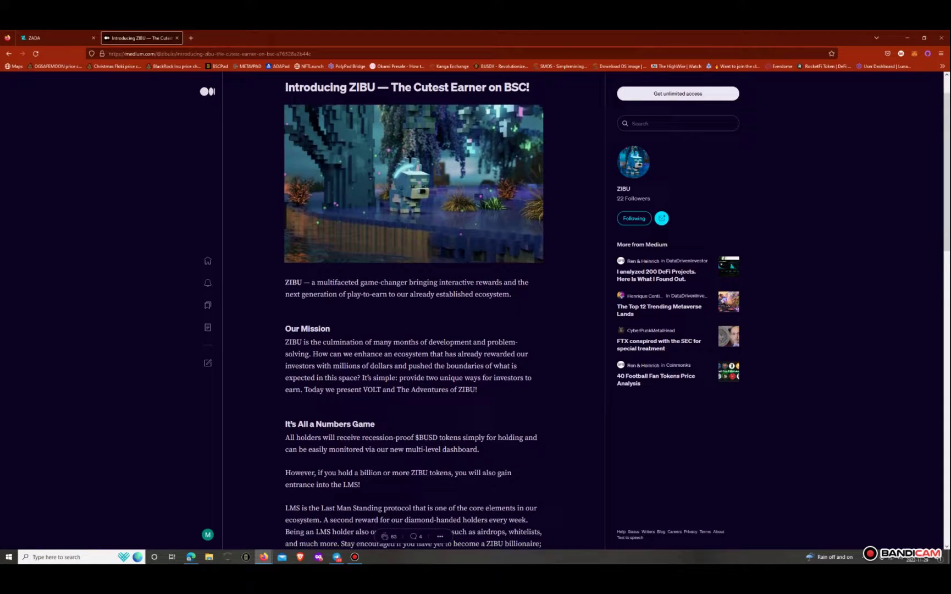
{"action": "scroll", "coordinate": [414, 312], "scroll_direction": "down", "scroll_amount": 1}
{"action": "scroll", "coordinate": [414, 312], "scroll_direction": "down", "scroll_amount": 1}
{"action": "scroll", "coordinate": [414, 312], "scroll_direction": "down", "scroll_amount": 1}
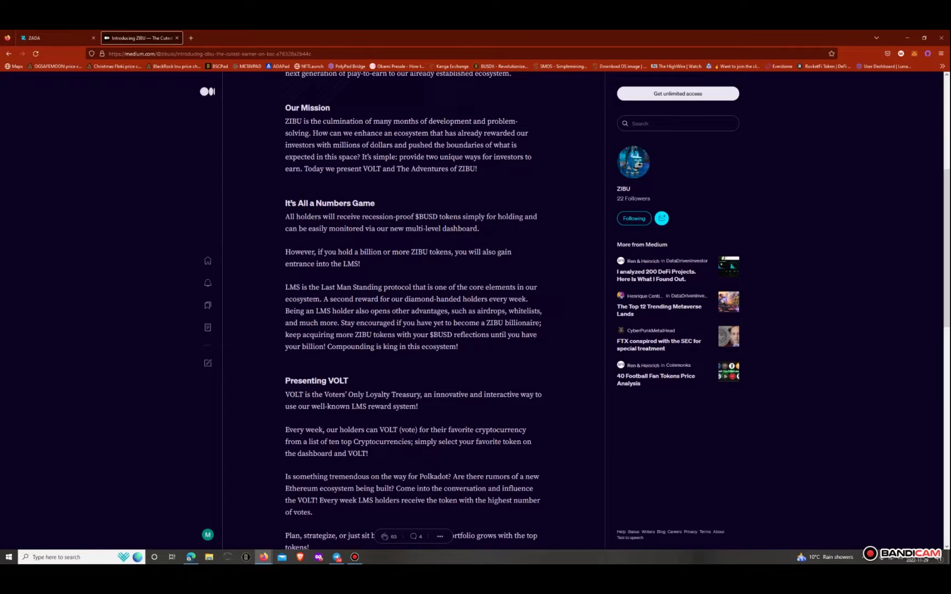
{"action": "scroll", "coordinate": [413, 311], "scroll_direction": "down", "scroll_amount": 2}
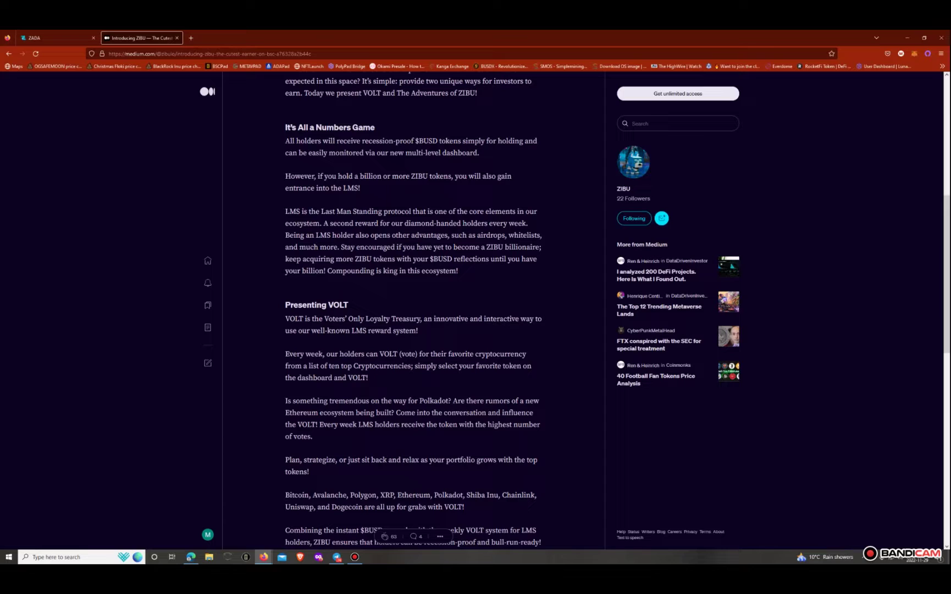
{"action": "scroll", "coordinate": [413, 311], "scroll_direction": "down", "scroll_amount": 2}
{"action": "scroll", "coordinate": [413, 312], "scroll_direction": "down", "scroll_amount": 1}
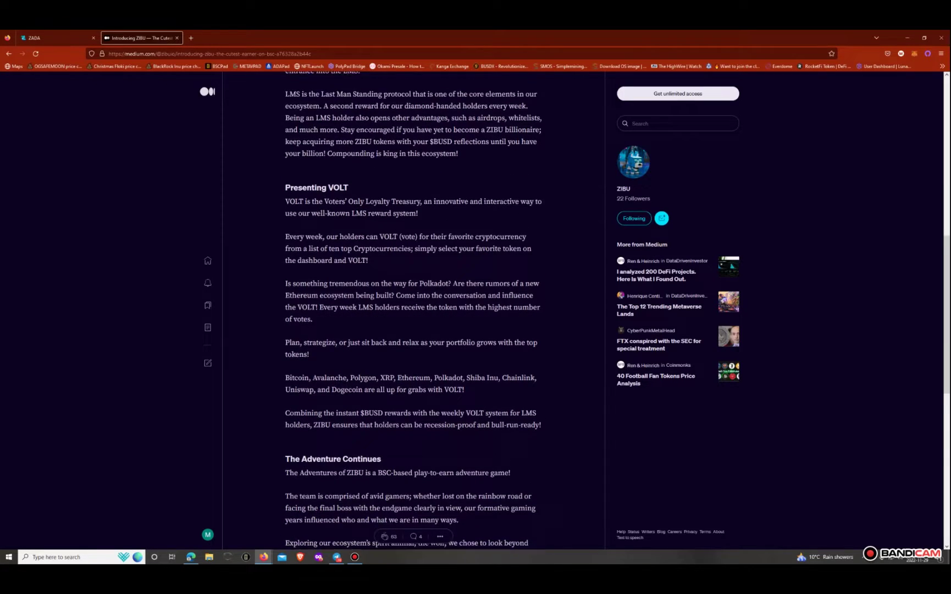
{"action": "scroll", "coordinate": [413, 311], "scroll_direction": "down", "scroll_amount": 1}
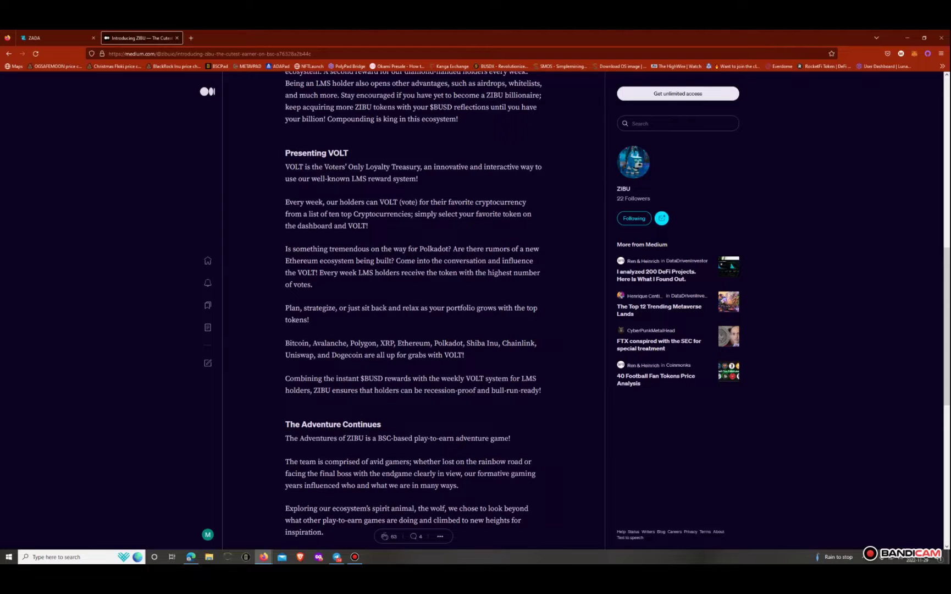
{"action": "scroll", "coordinate": [412, 312], "scroll_direction": "down", "scroll_amount": 2}
{"action": "scroll", "coordinate": [413, 312], "scroll_direction": "down", "scroll_amount": 2}
{"action": "scroll", "coordinate": [413, 312], "scroll_direction": "down", "scroll_amount": 2}
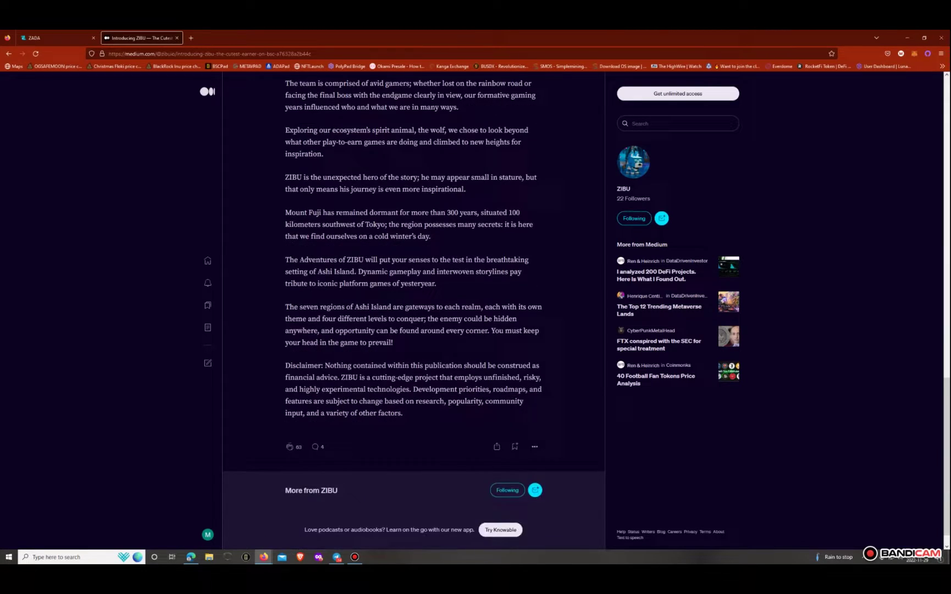
{"action": "scroll", "coordinate": [413, 312], "scroll_direction": "up", "scroll_amount": 2}
{"action": "scroll", "coordinate": [413, 312], "scroll_direction": "down", "scroll_amount": 1}
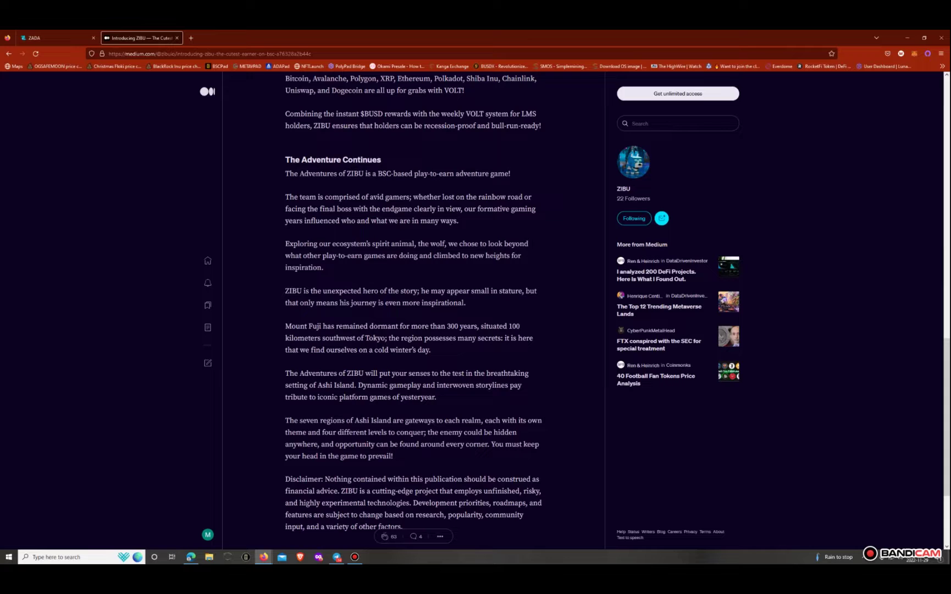
{"action": "scroll", "coordinate": [413, 312], "scroll_direction": "up", "scroll_amount": 5}
{"action": "scroll", "coordinate": [413, 312], "scroll_direction": "up", "scroll_amount": 5}
{"action": "scroll", "coordinate": [412, 312], "scroll_direction": "up", "scroll_amount": 1}
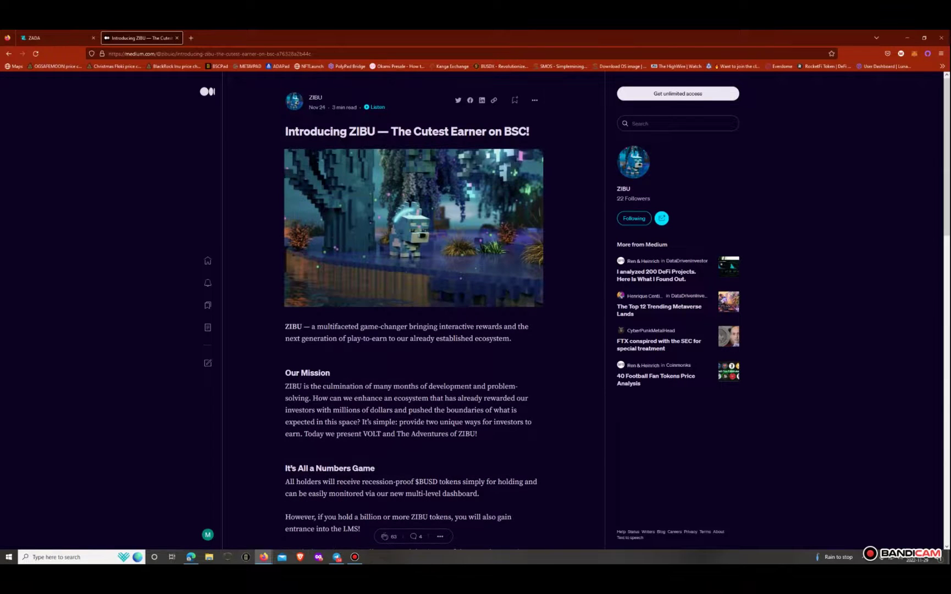
{"action": "left_click", "coordinate": [414, 257]}
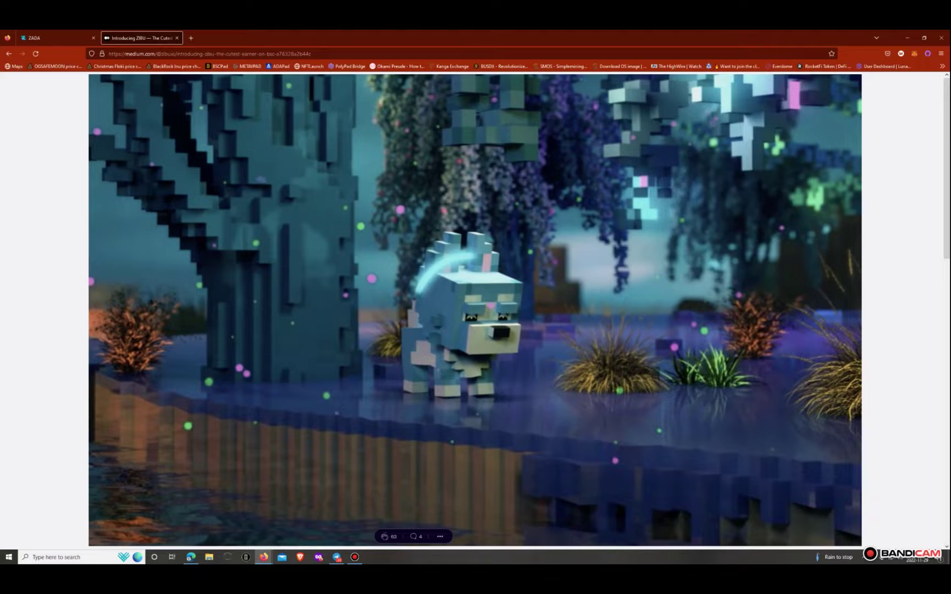
{"action": "scroll", "coordinate": [413, 311], "scroll_direction": "down", "scroll_amount": 2}
{"action": "scroll", "coordinate": [413, 311], "scroll_direction": "down", "scroll_amount": 3}
{"action": "scroll", "coordinate": [413, 312], "scroll_direction": "down", "scroll_amount": 4}
{"action": "scroll", "coordinate": [413, 312], "scroll_direction": "down", "scroll_amount": 5}
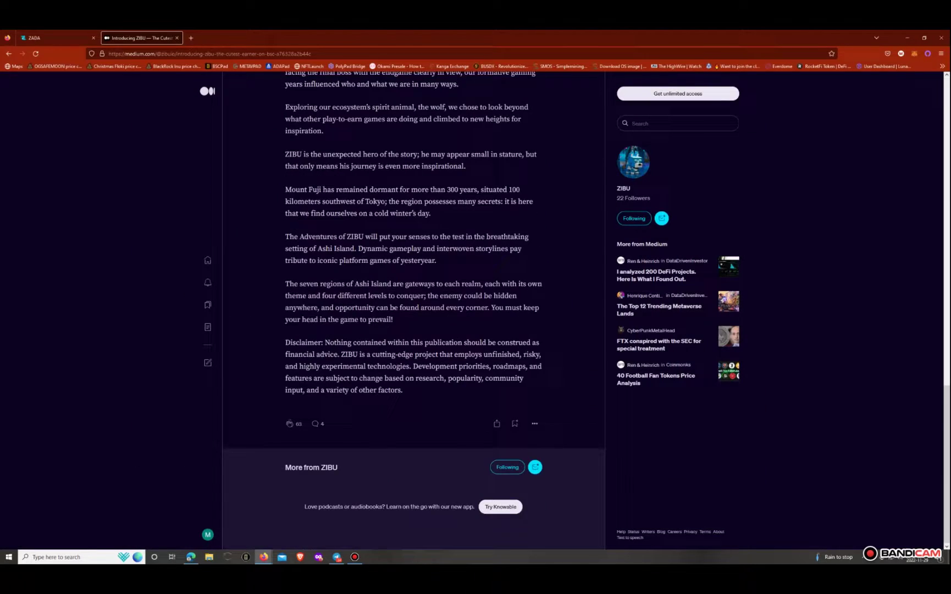
{"action": "scroll", "coordinate": [413, 311], "scroll_direction": "up", "scroll_amount": 2}
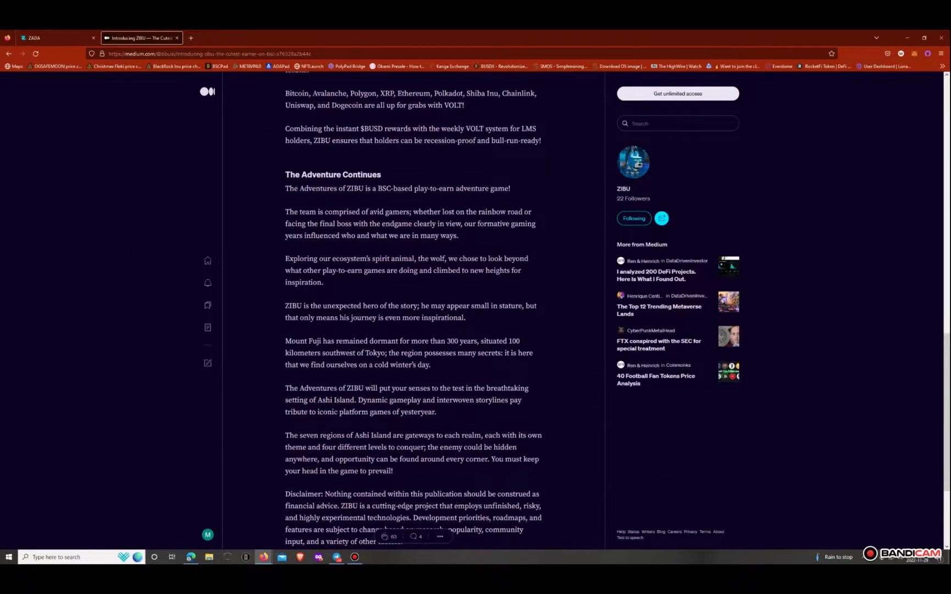